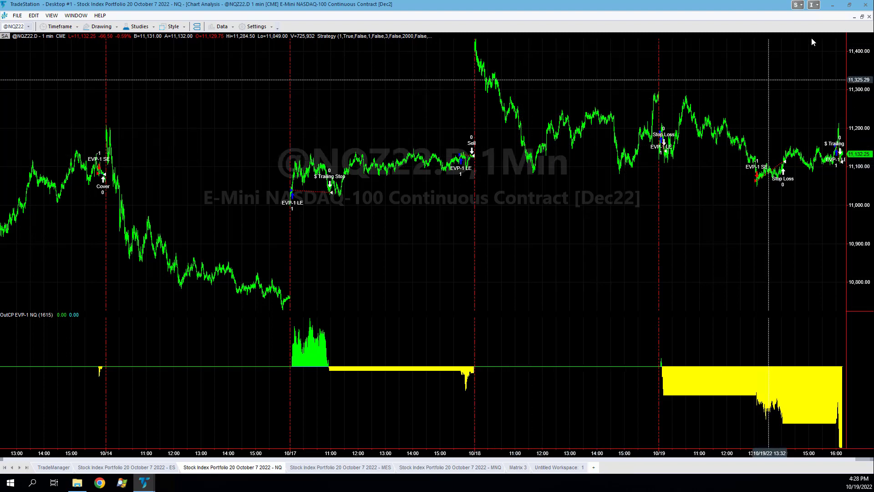
Restore the EVP-1 NQ chart to the tiled workspace, then switch to the Youtube Daily PL workbook and examine its Drawdown row and C17 formula
{"action": "left_click", "coordinate": [862, 17]}
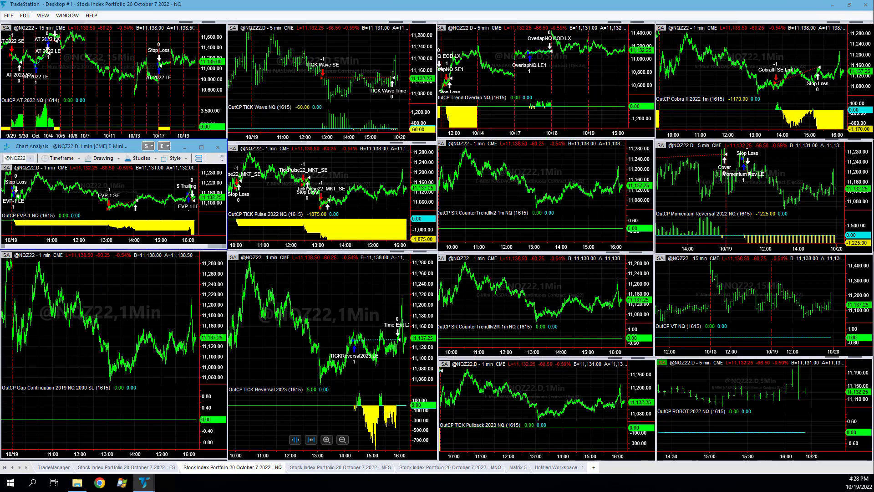
{"action": "left_click", "coordinate": [121, 482]}
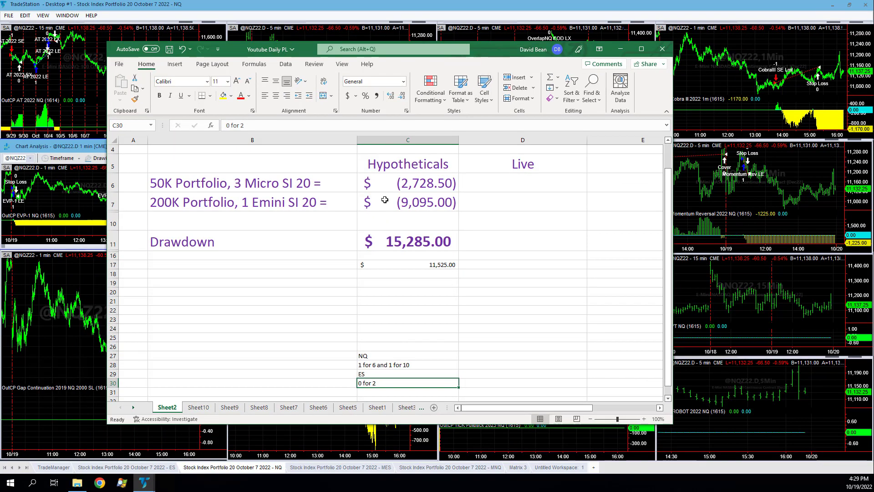
{"action": "left_click", "coordinate": [235, 237]}
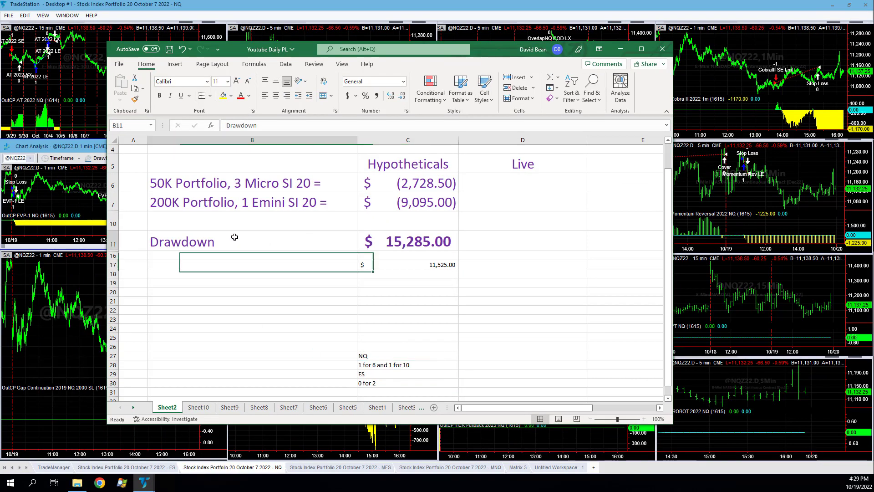
{"action": "left_click", "coordinate": [396, 264]}
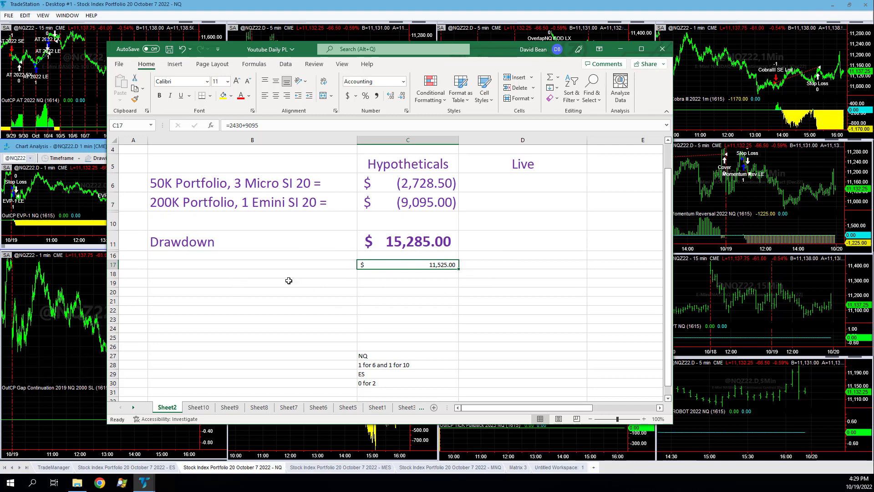
{"action": "left_click", "coordinate": [230, 242]}
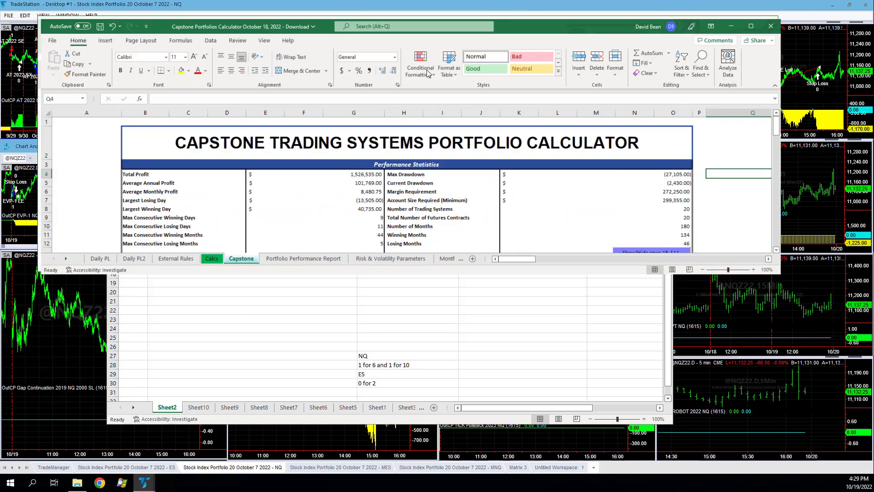
Maximize the Capstone Portfolios Calculator workbook and open its Daily PL sheet
{"action": "left_click", "coordinate": [751, 26]}
{"action": "left_click", "coordinate": [747, 182]}
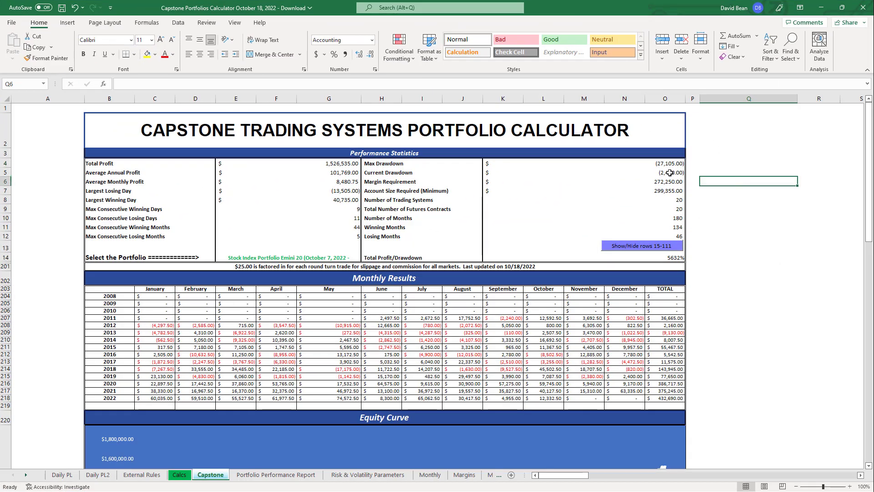
{"action": "left_click", "coordinate": [62, 478]}
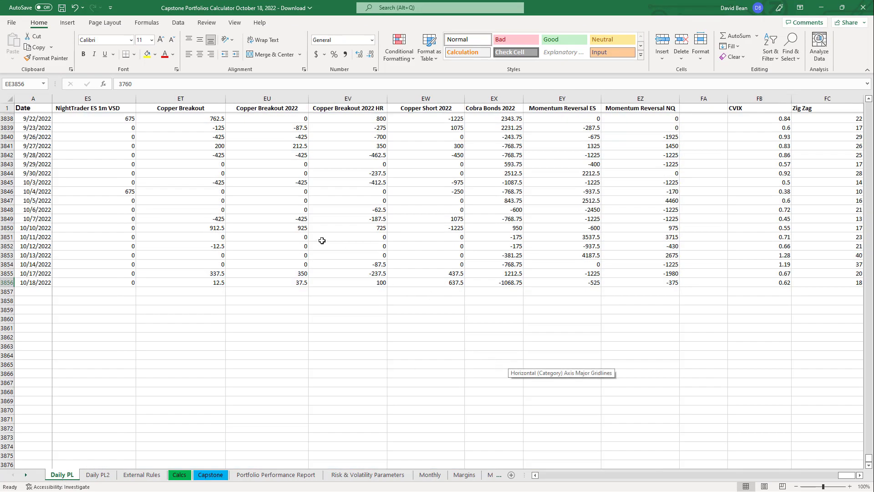
Clear the 10/18/2022 result in the EVP-1 NQ column of the Daily PL sheet
{"action": "left_click", "coordinate": [536, 476]}
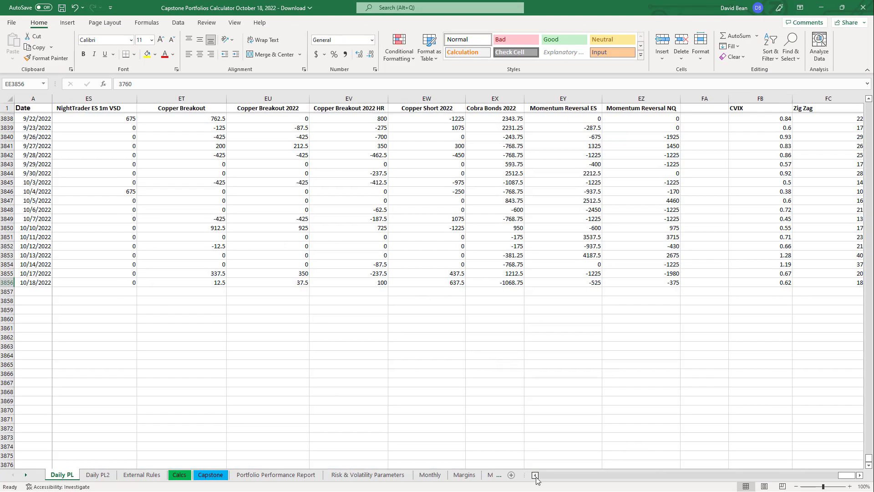
{"action": "left_click", "coordinate": [536, 476]}
{"action": "left_click", "coordinate": [536, 476]}
{"action": "left_click", "coordinate": [536, 476]}
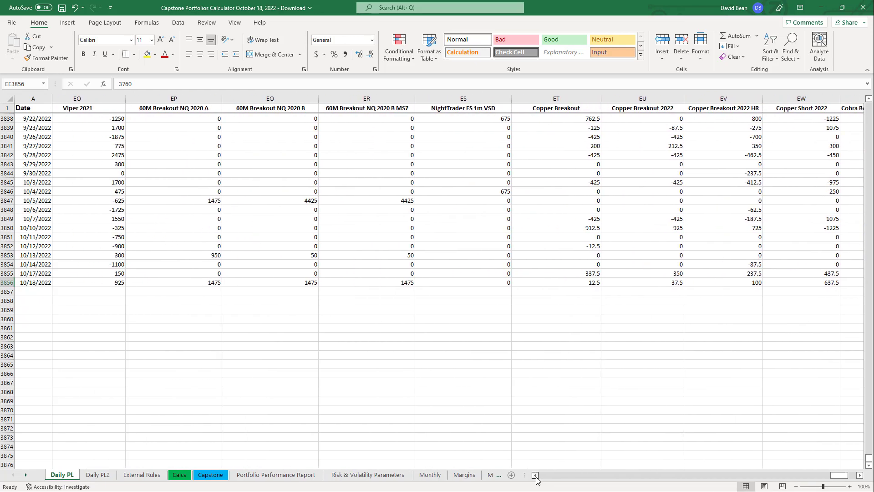
{"action": "left_click", "coordinate": [536, 476]}
{"action": "left_click", "coordinate": [536, 476]}
{"action": "left_click", "coordinate": [536, 476]}
{"action": "left_click", "coordinate": [536, 476]}
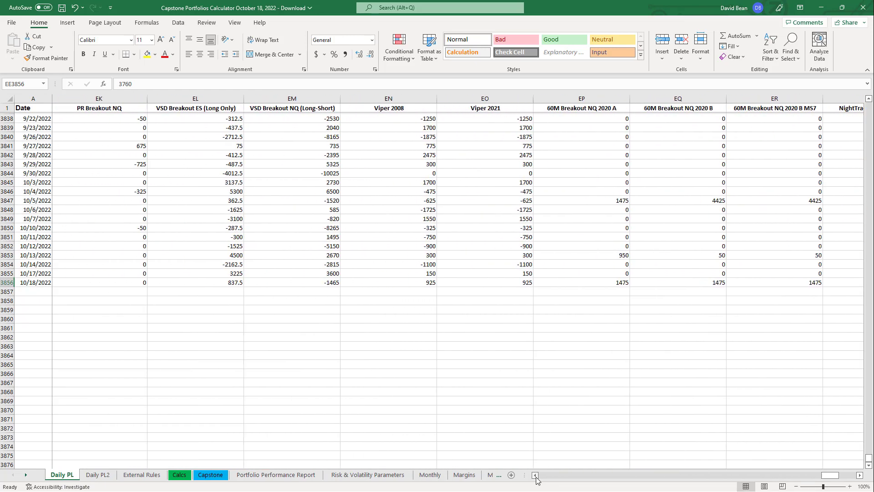
{"action": "left_click", "coordinate": [536, 475]}
{"action": "left_click", "coordinate": [536, 475]}
{"action": "left_click", "coordinate": [536, 476]}
{"action": "left_click", "coordinate": [536, 476]}
{"action": "left_click", "coordinate": [536, 476]}
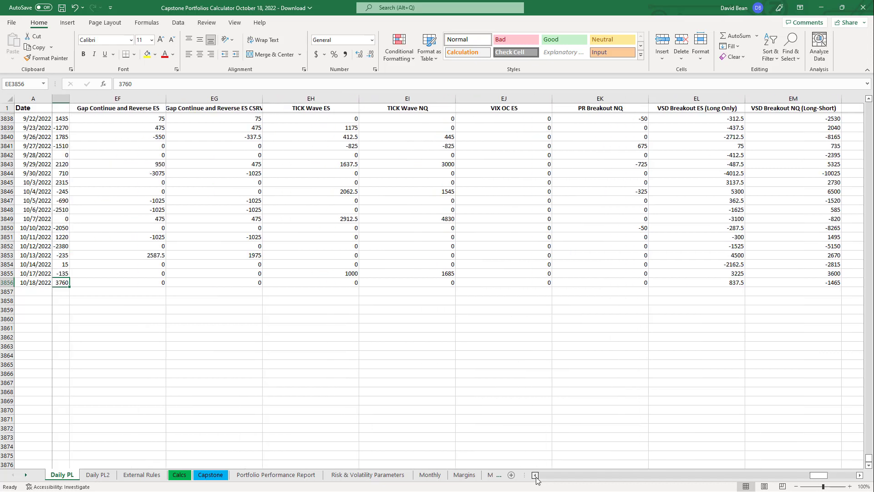
{"action": "left_click", "coordinate": [536, 476]}
{"action": "left_click", "coordinate": [536, 476]}
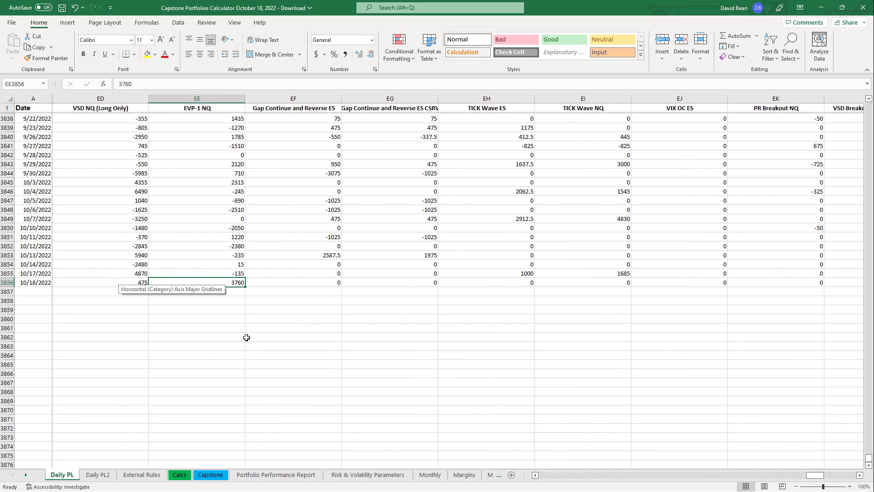
{"action": "key", "text": "Delete"}
Examine the current drawdown, the slippage and commission note and the October 2022 result on the Capstone sheet
{"action": "left_click", "coordinate": [217, 475]}
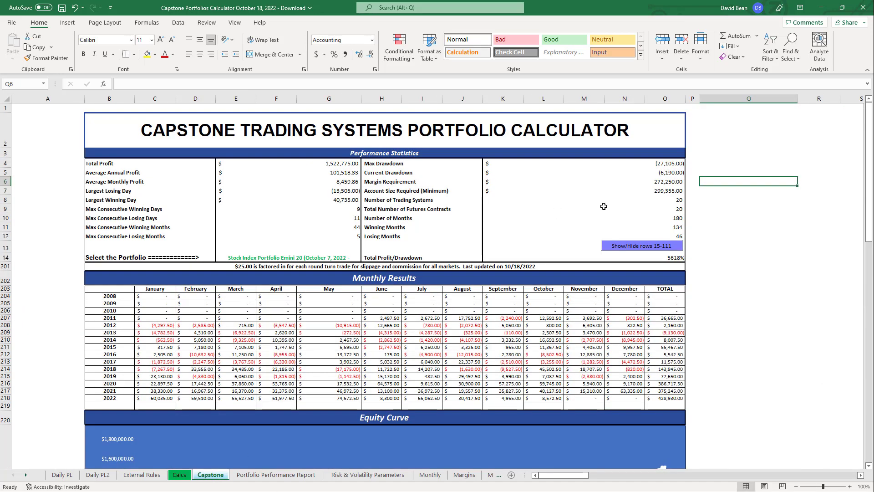
{"action": "left_click", "coordinate": [670, 171]}
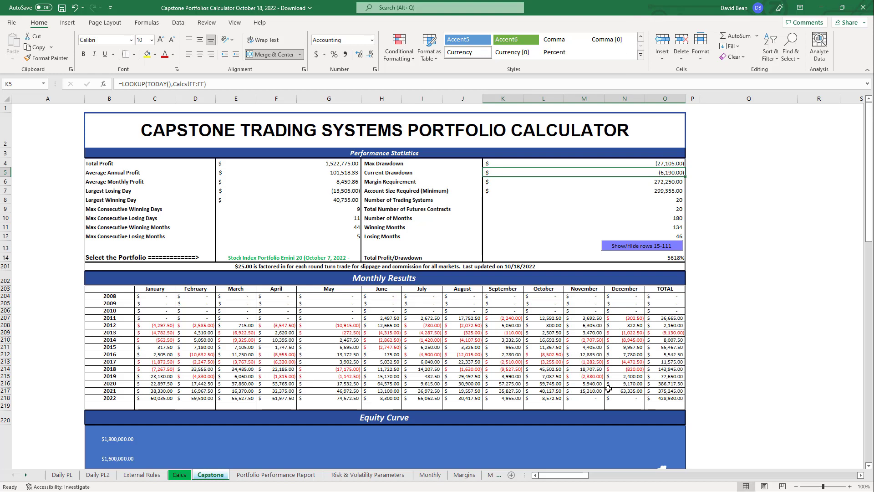
{"action": "left_click", "coordinate": [563, 400]}
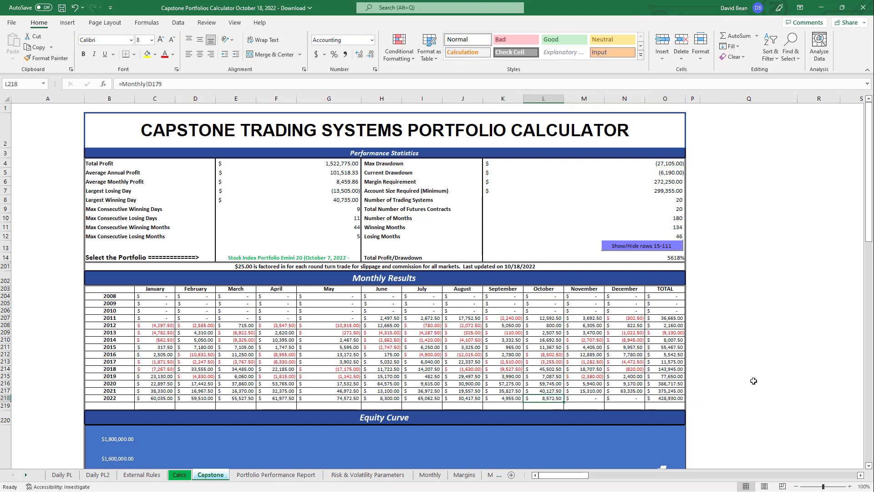
{"action": "left_click", "coordinate": [522, 267]}
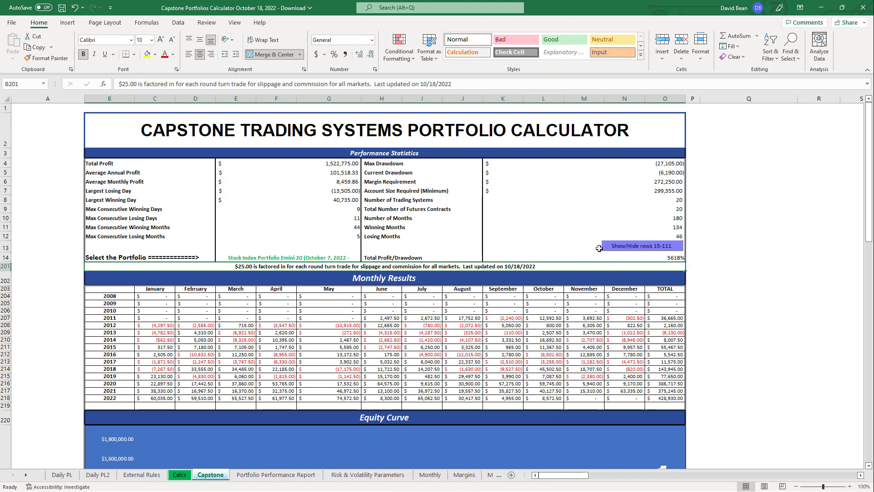
{"action": "left_click", "coordinate": [545, 398]}
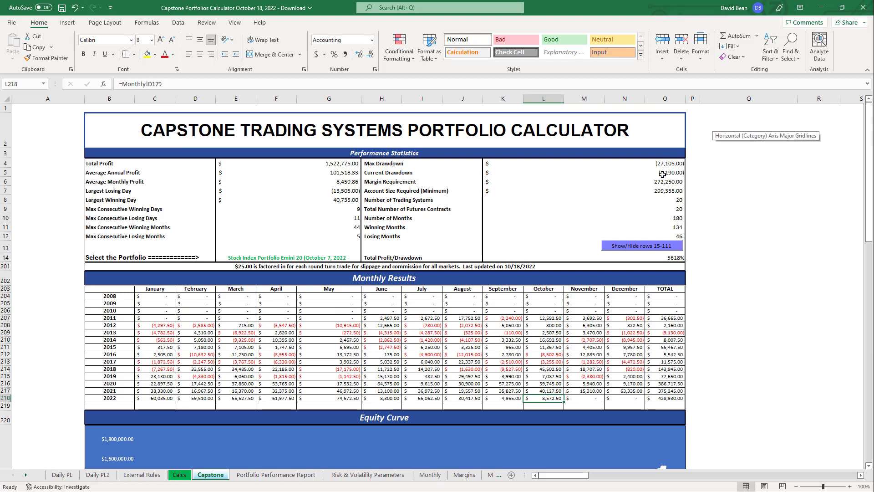
Return to the Daily PL sheet and undo the deletion of the 10/18/2022 EVP-1 NQ result
{"action": "left_click", "coordinate": [98, 475]}
{"action": "left_click", "coordinate": [59, 476]}
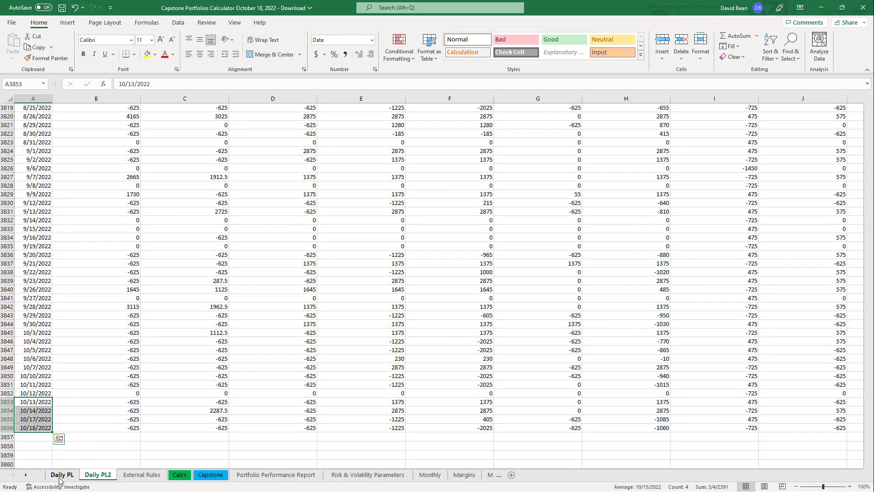
{"action": "left_click", "coordinate": [75, 9]}
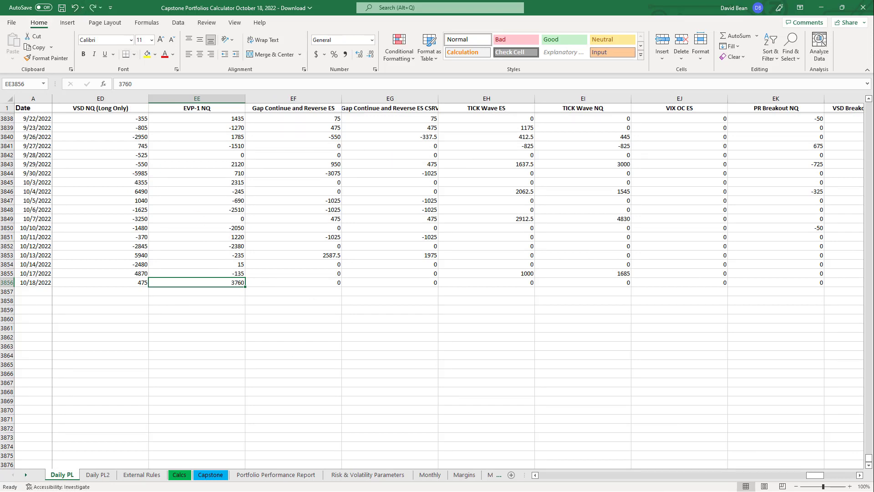
Switch to TradeStation 9.5 to check the EVP-1 NQ chart, then inspect the C17 formula in the Youtube Daily PL workbook
{"action": "key", "text": "alt+Tab"}
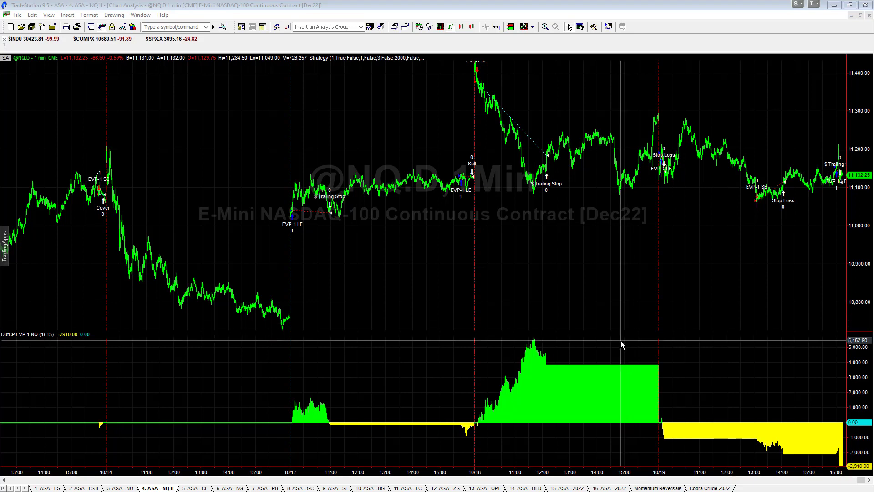
{"action": "mouse_move", "coordinate": [619, 355]}
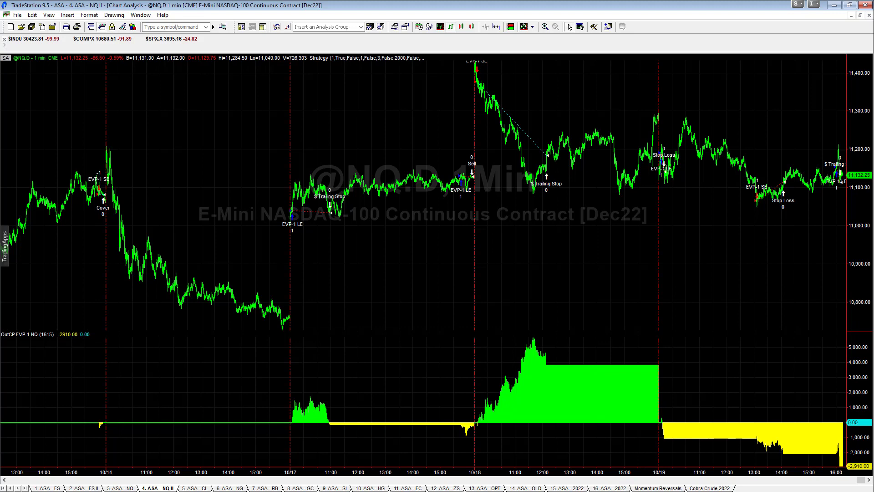
{"action": "key", "text": "alt+Tab"}
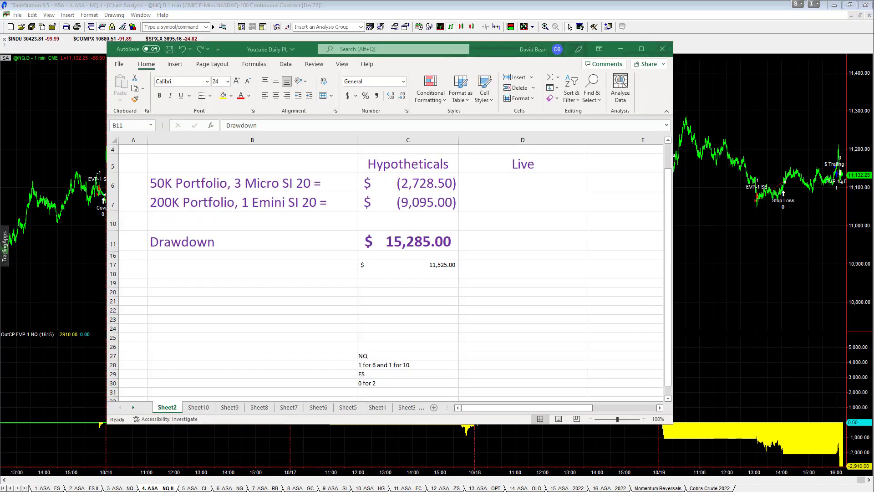
{"action": "left_click", "coordinate": [439, 265]}
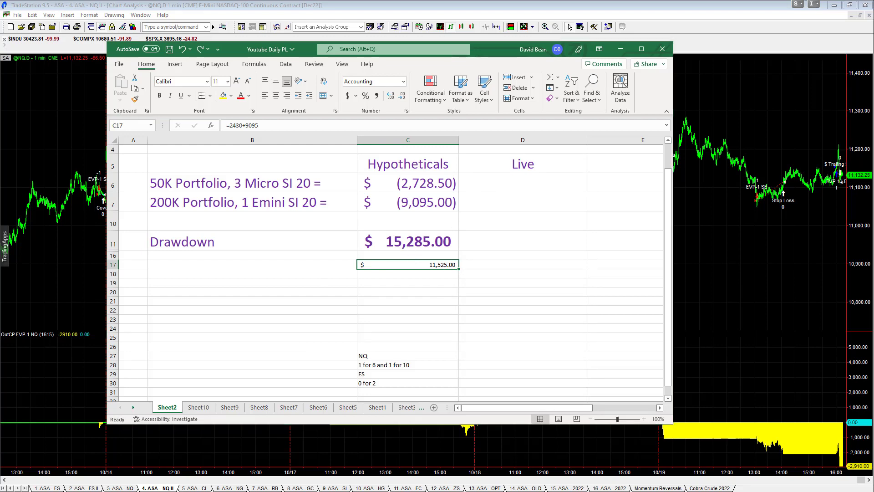
Switch to the calculator's Calcs sheet and examine the Daily P/L entries for 10/14/2022 through 10/18/2022
{"action": "key", "text": "alt+Tab"}
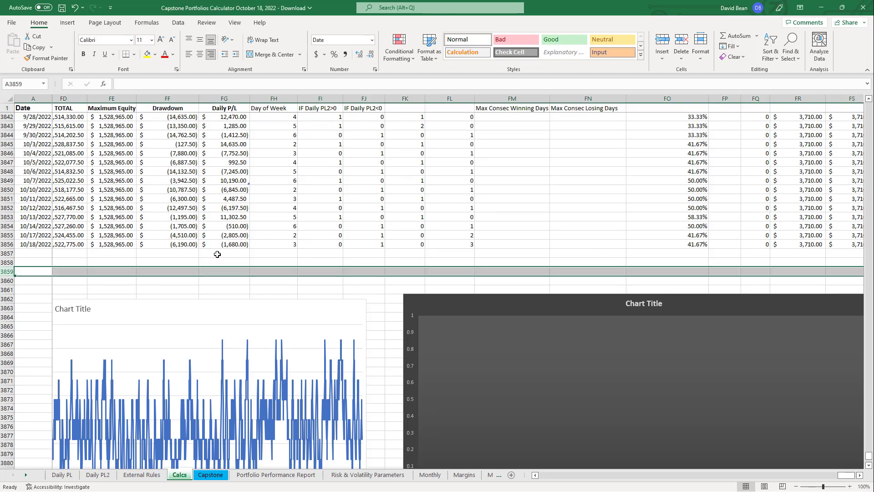
{"action": "left_click", "coordinate": [244, 227]}
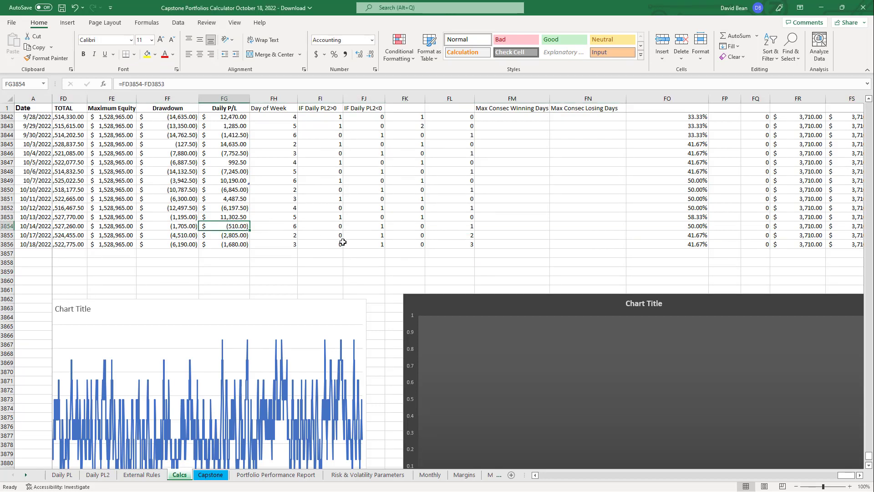
{"action": "left_click", "coordinate": [343, 266]}
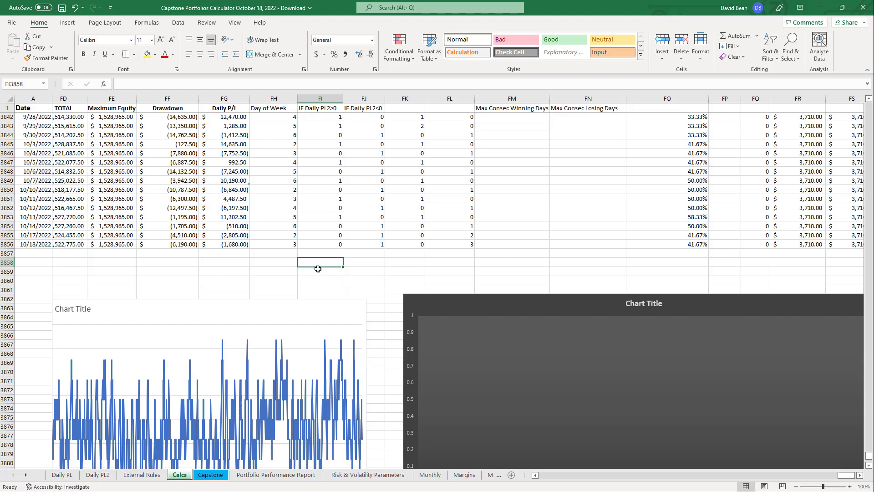
{"action": "left_click", "coordinate": [236, 242]}
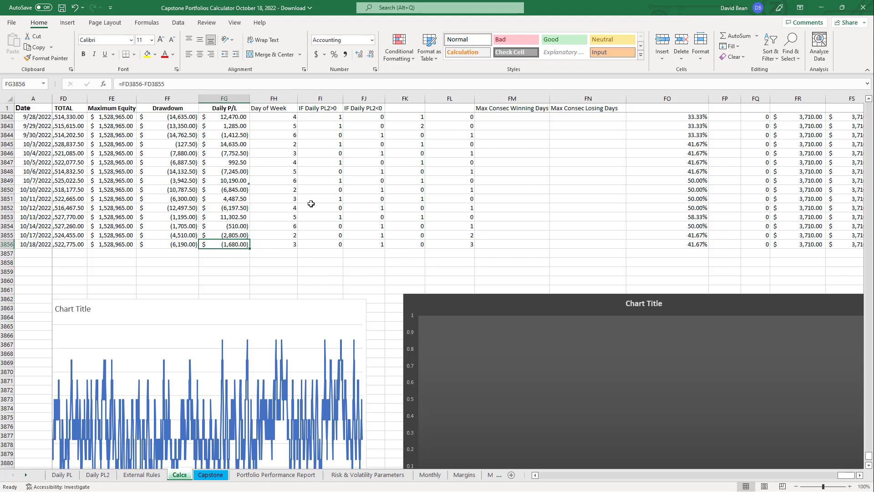
{"action": "left_click", "coordinate": [225, 255]}
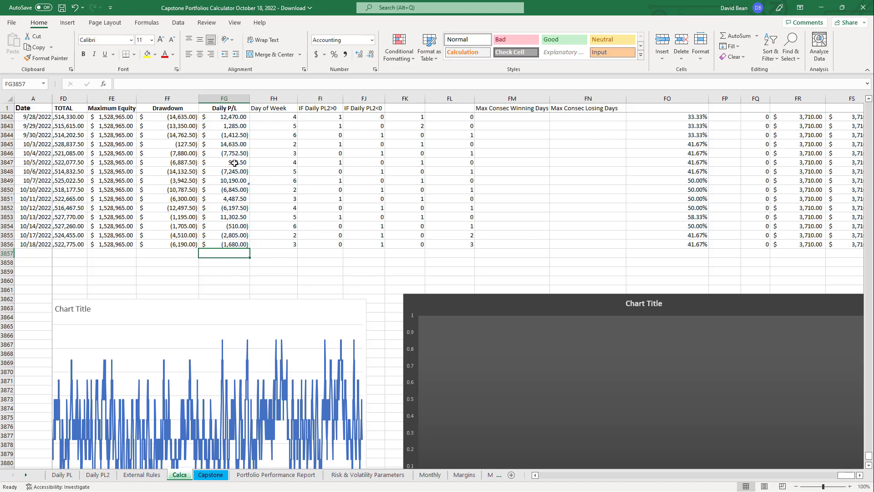
Review the percentages in column FO of the Calcs sheet for late September and October 2022
{"action": "left_click", "coordinate": [698, 248]}
{"action": "left_click", "coordinate": [692, 253]}
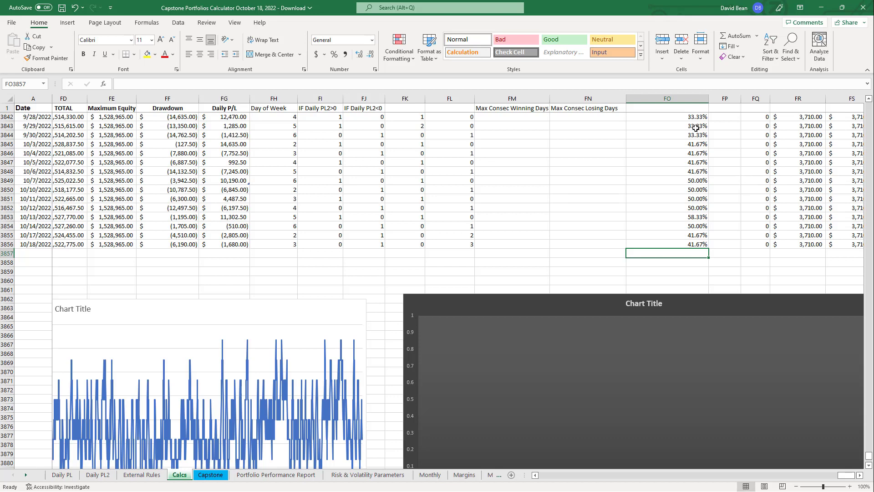
{"action": "scroll", "coordinate": [696, 137], "scroll_direction": "up", "scroll_amount": 1}
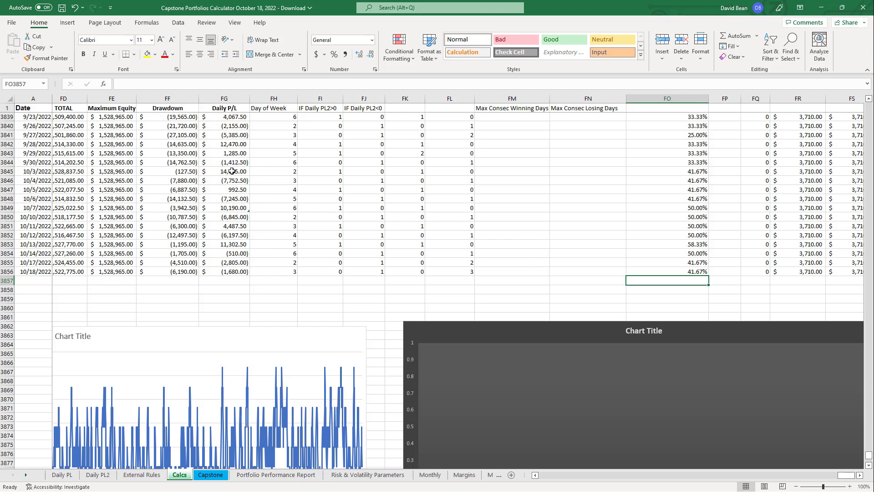
Select the Daily P/L values from 10/7/2022 to 10/18/2022 to check their sum, then clear the selection
{"action": "left_click", "coordinate": [240, 207]}
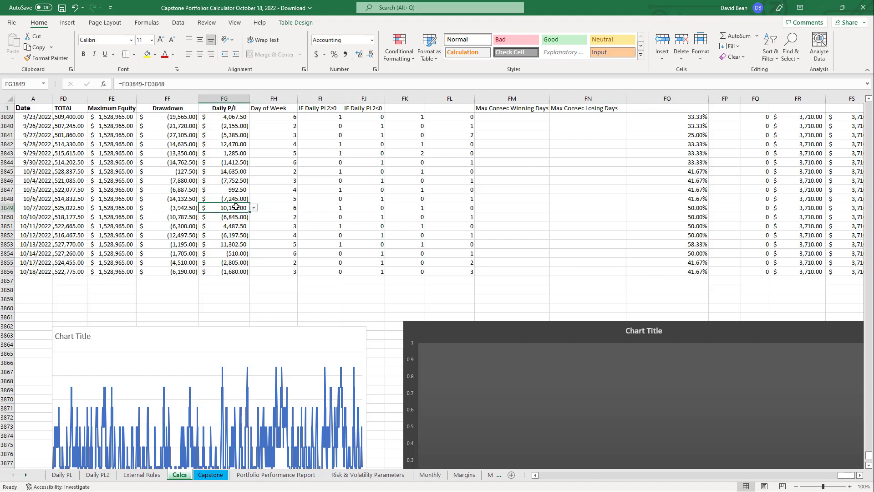
{"action": "left_click_drag", "start_coordinate": [218, 211], "coordinate": [226, 268]}
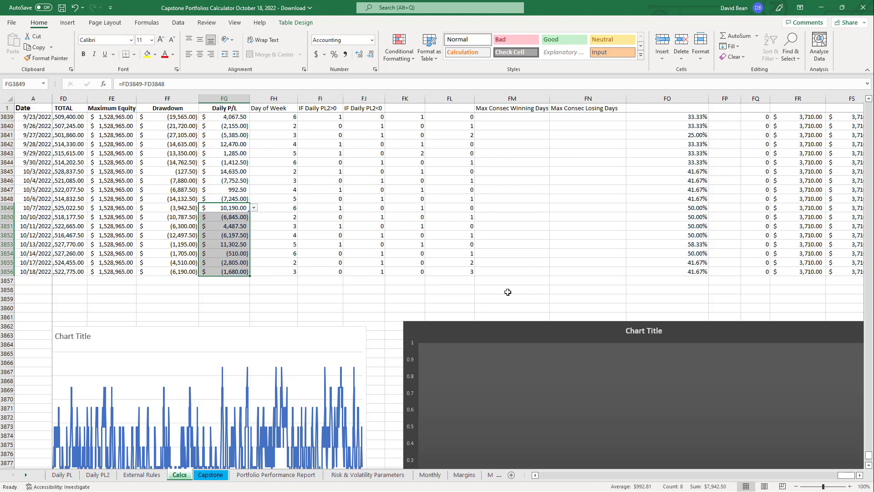
{"action": "left_click", "coordinate": [411, 296]}
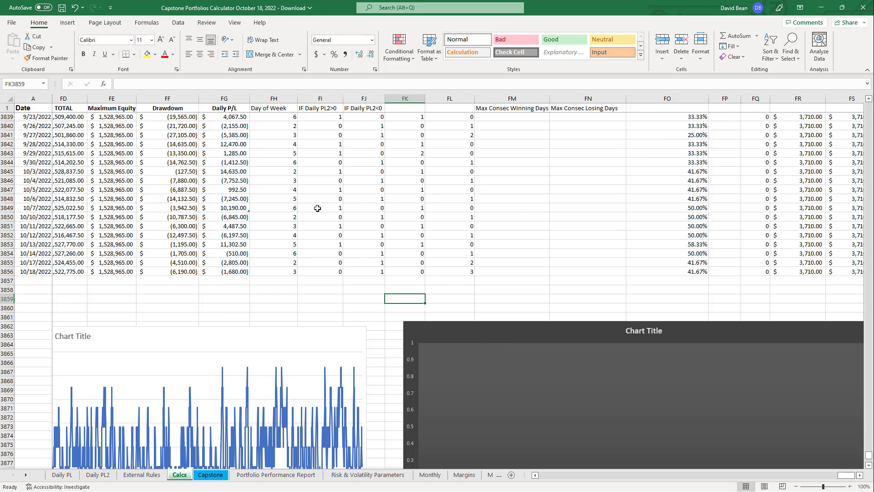
Inspect the Daily P/L formulas for 10/17/2022 and 10/18/2022, ending on the empty cell below them
{"action": "left_click", "coordinate": [222, 262]}
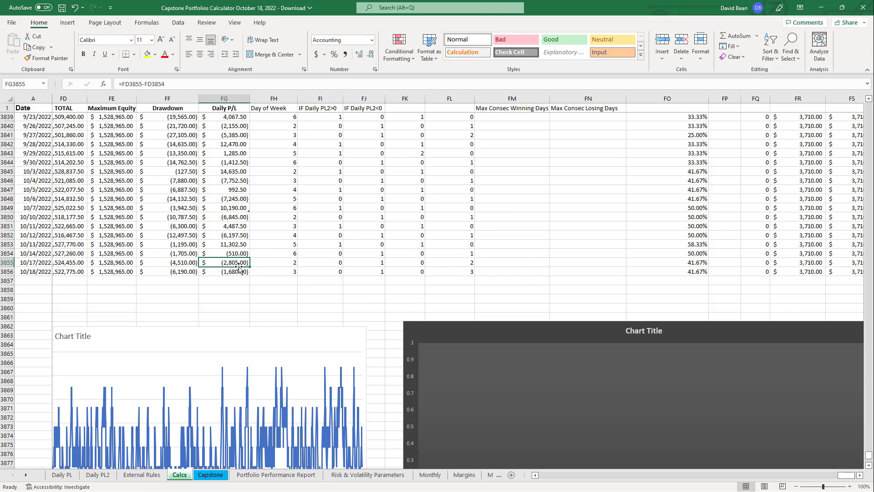
{"action": "left_click", "coordinate": [232, 272]}
{"action": "left_click", "coordinate": [237, 279]}
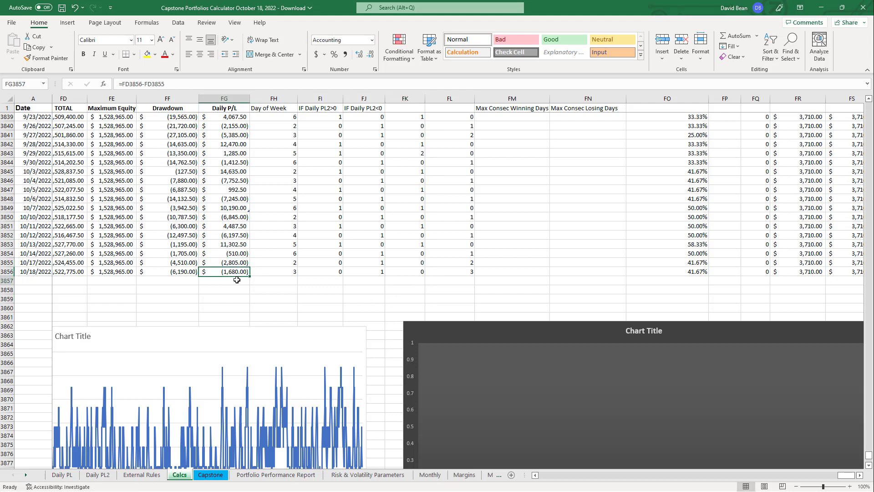
Inspect the Daily P/L entries for 10/13/2022, 10/14/2022 and 10/18/2022 and the Drawdown entry for 10/12/2022
{"action": "left_click", "coordinate": [235, 245]}
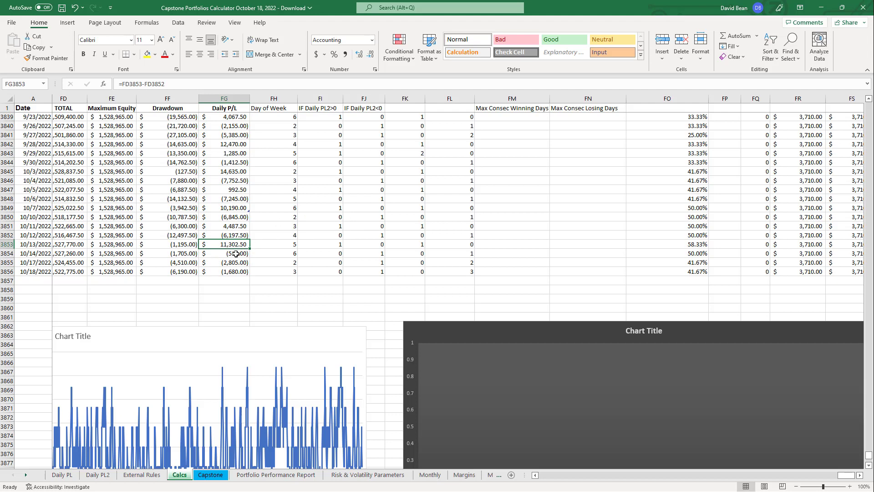
{"action": "left_click", "coordinate": [236, 254]}
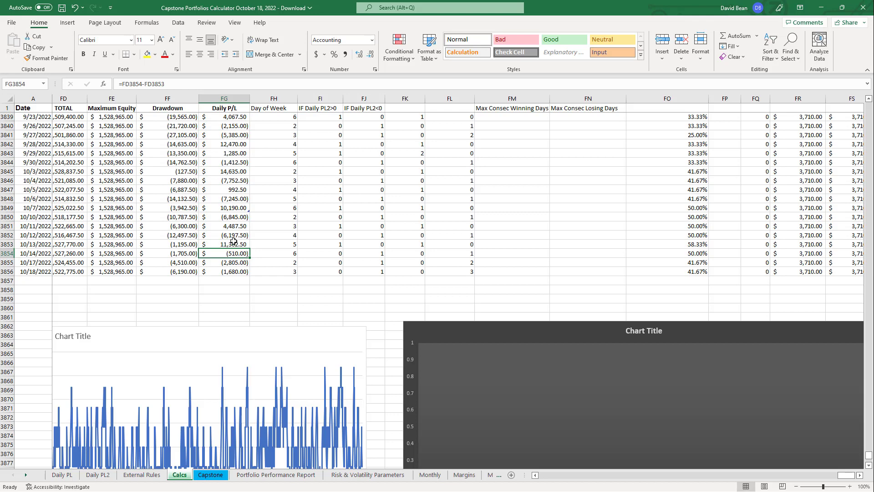
{"action": "left_click", "coordinate": [176, 236]}
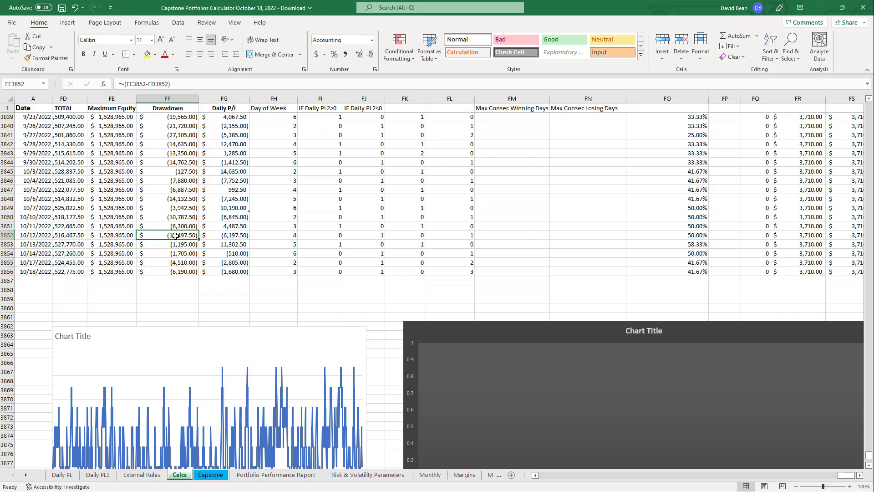
{"action": "left_click", "coordinate": [232, 244]}
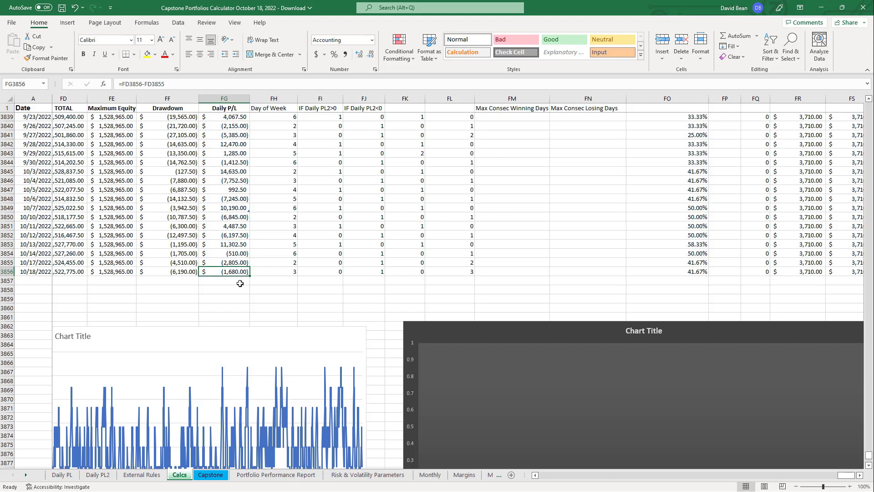
{"action": "left_click", "coordinate": [213, 286]}
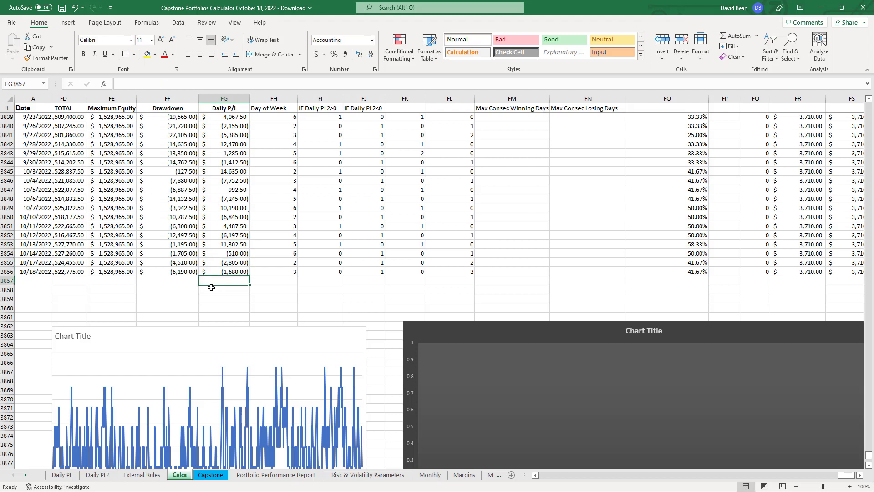
Recheck the Daily P/L entries for 10/13/2022 and 10/14/2022, finishing on the 10/13/2022 entry
{"action": "left_click", "coordinate": [236, 243]}
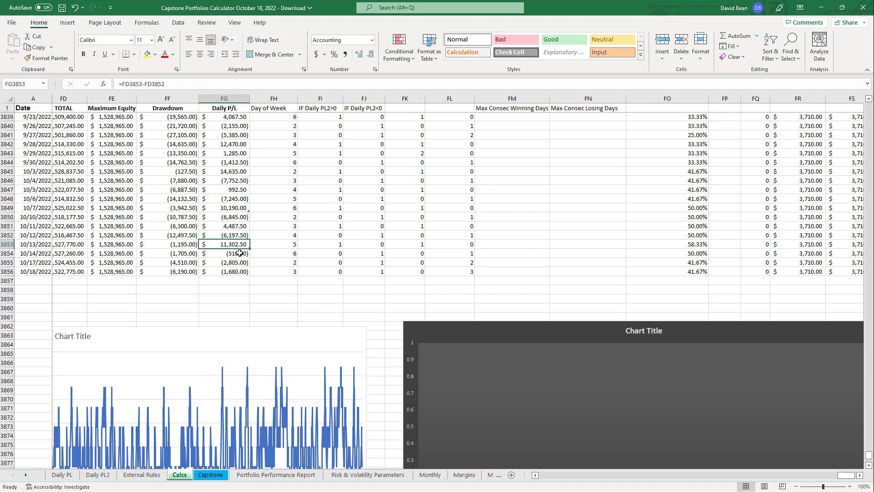
{"action": "left_click", "coordinate": [236, 253]}
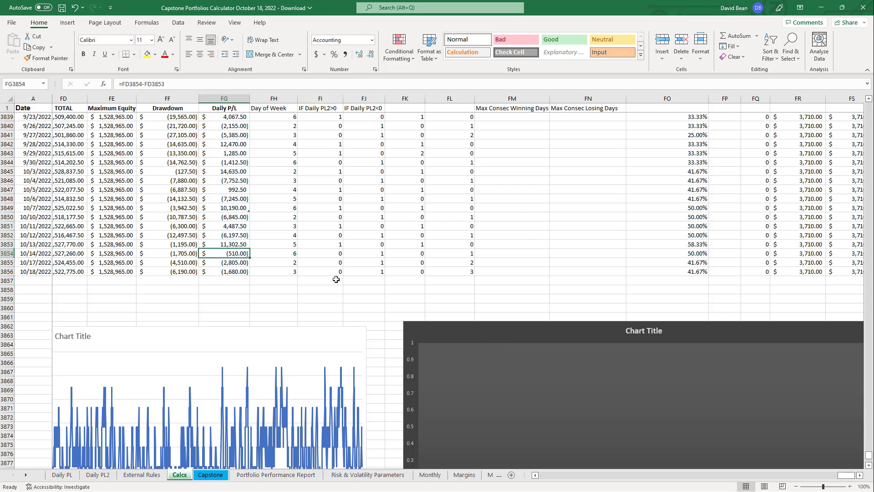
{"action": "left_click", "coordinate": [219, 280]}
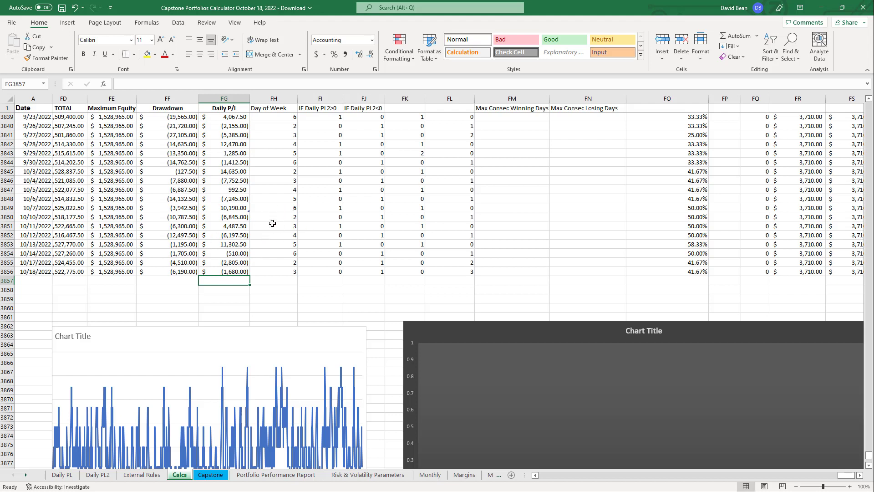
{"action": "left_click", "coordinate": [237, 245]}
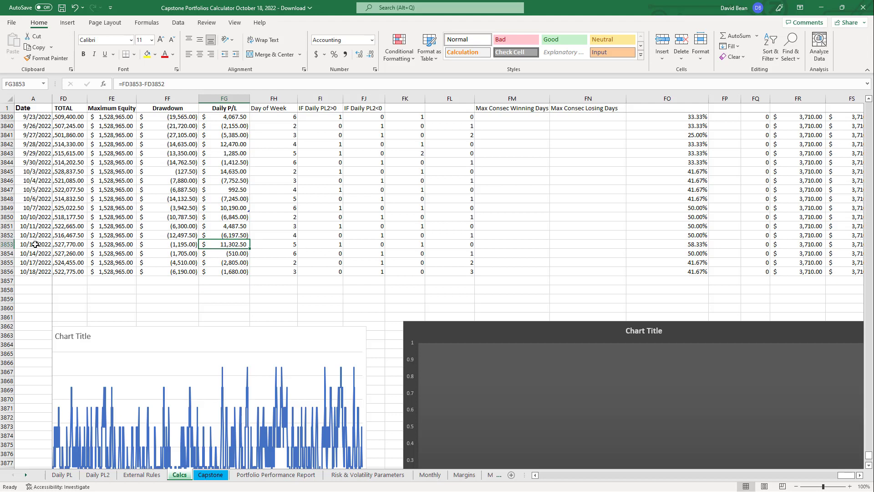
Compare the Daily P/L entries for 10/6/2022 and 10/7/2022, declining any replacement of existing cell data
{"action": "left_click", "coordinate": [233, 198]}
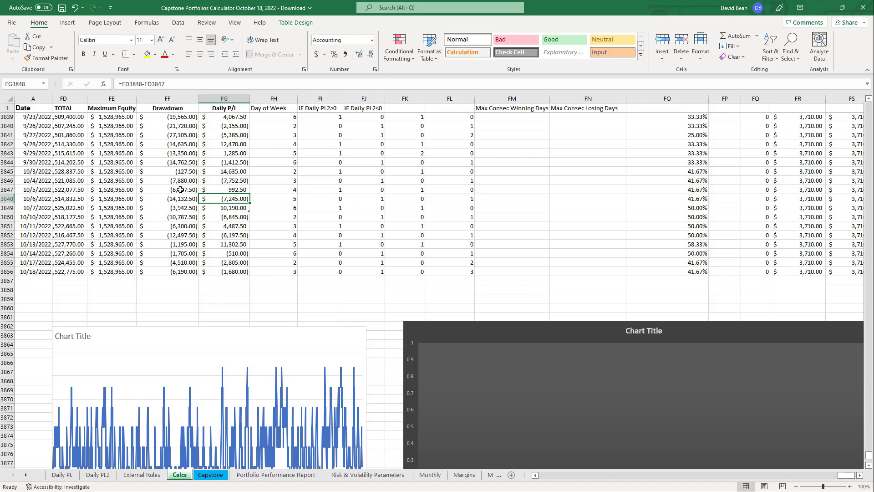
{"action": "left_click_drag", "start_coordinate": [181, 189], "coordinate": [242, 200]}
{"action": "left_click", "coordinate": [241, 200]}
{"action": "left_click", "coordinate": [242, 207]}
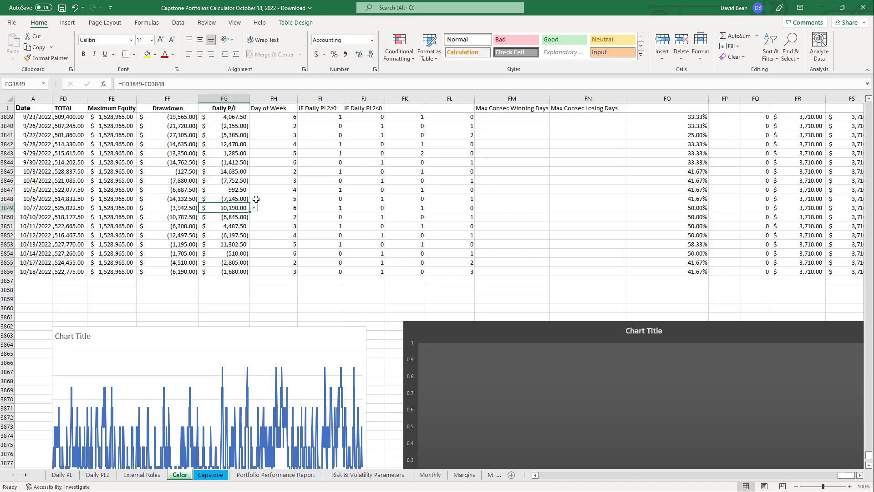
{"action": "left_click", "coordinate": [235, 196]}
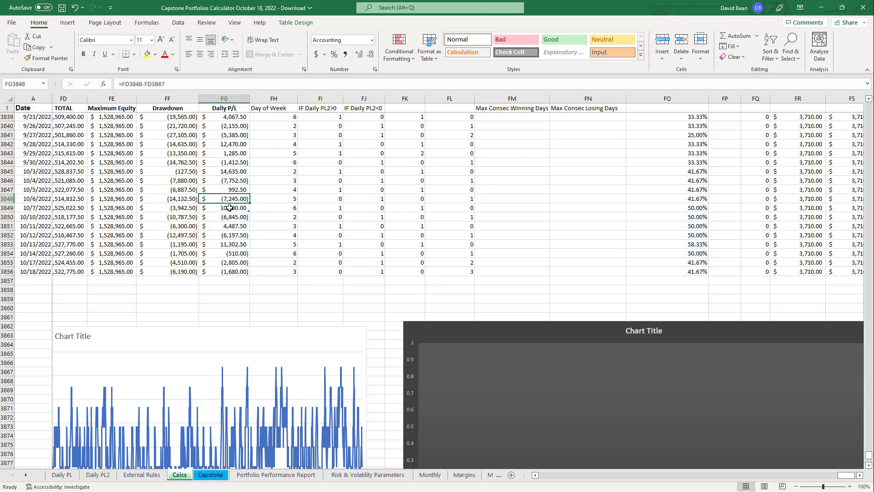
{"action": "left_click_drag", "start_coordinate": [222, 205], "coordinate": [223, 211]}
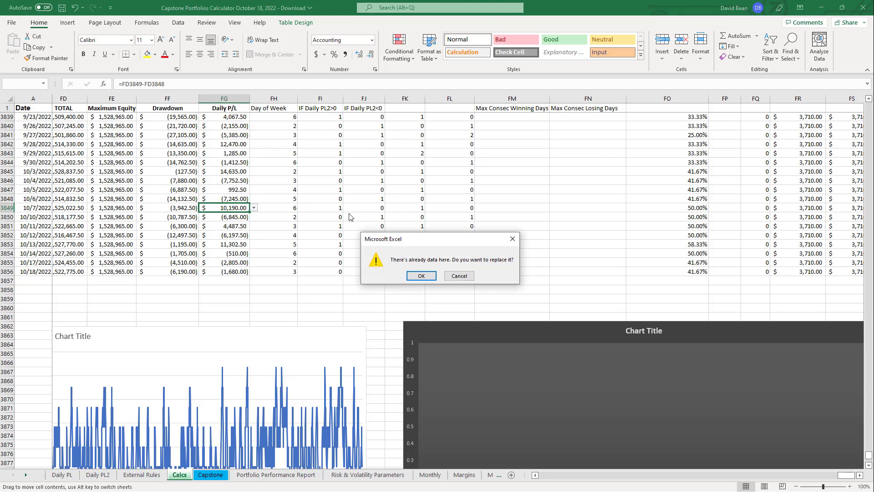
{"action": "left_click", "coordinate": [457, 276]}
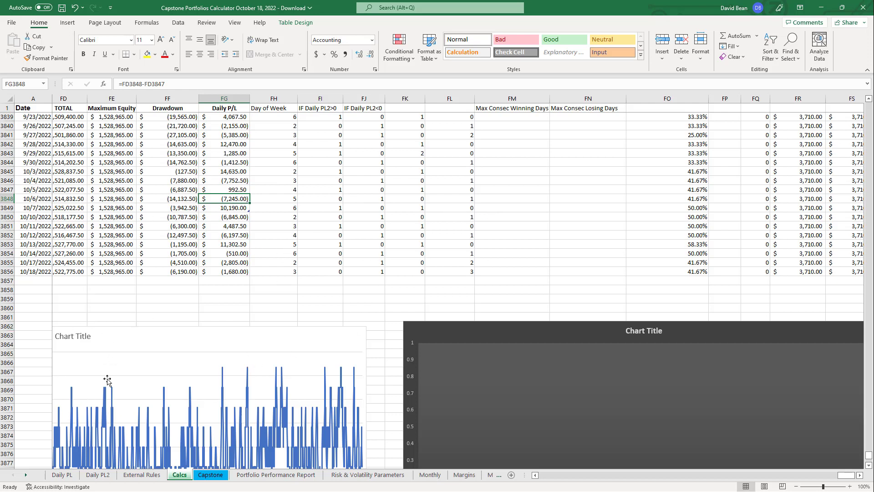
Switch to the Capstone sheet and check the October 2022 monthly result and the Current Drawdown
{"action": "left_click", "coordinate": [218, 476]}
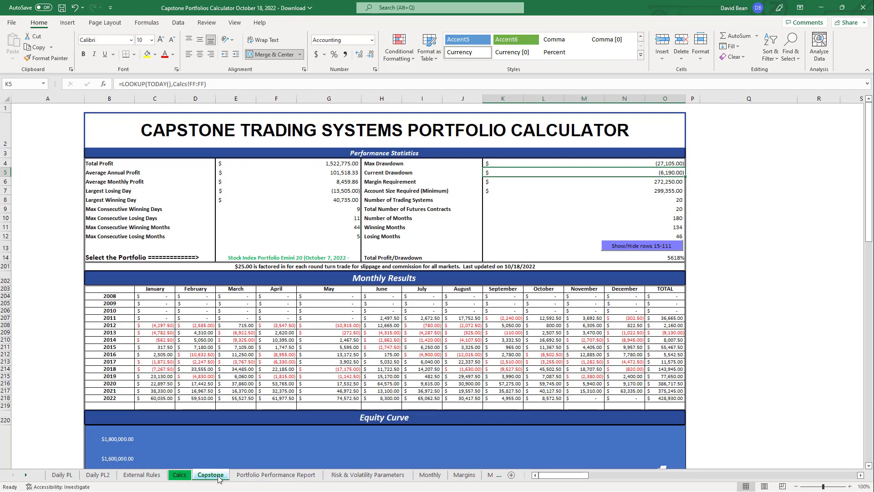
{"action": "left_click", "coordinate": [725, 175]}
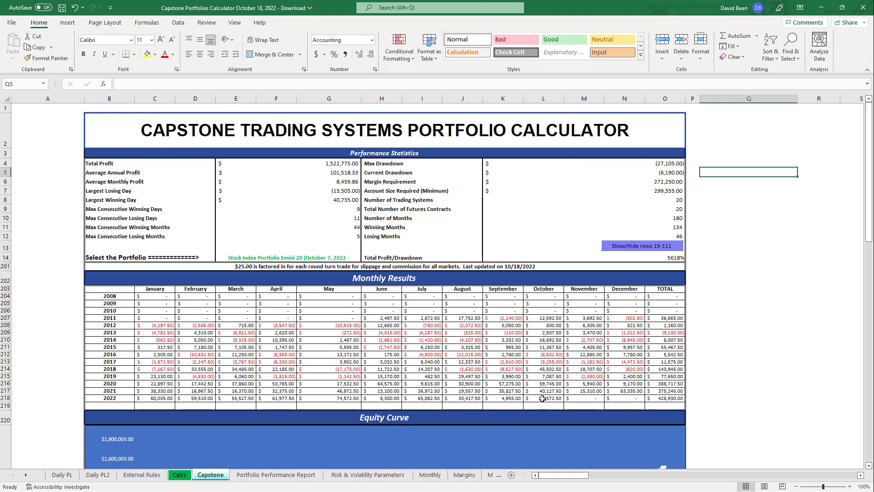
{"action": "left_click", "coordinate": [543, 399]}
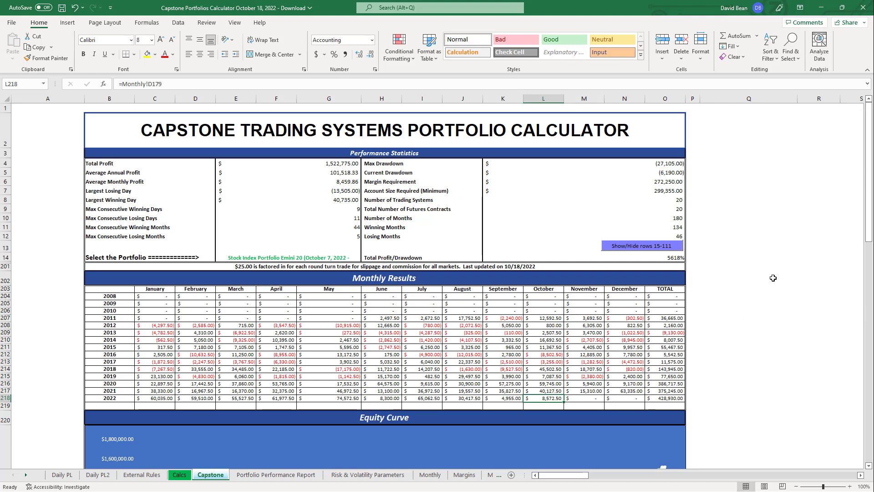
{"action": "left_click", "coordinate": [665, 173]}
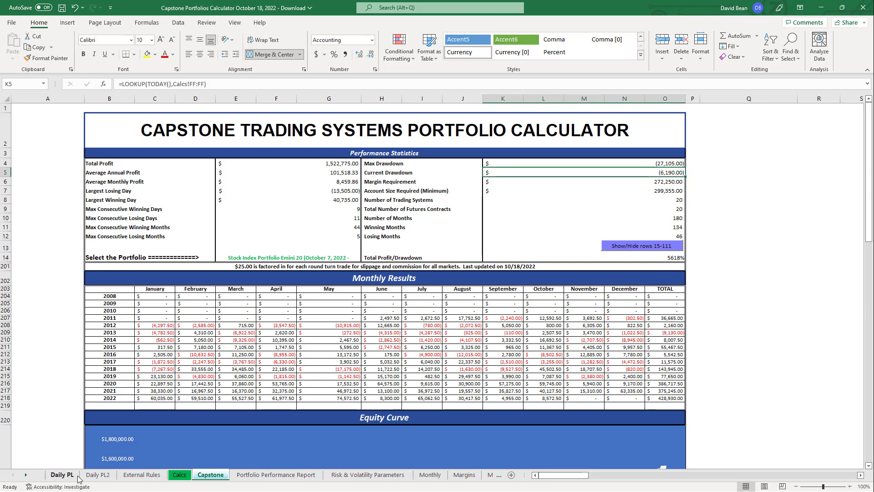
View the EVP-1 NQ column on the Daily PL sheet, then switch to the Youtube Daily PL workbook's 50K Portfolio, 3 Micro SI 20 label
{"action": "left_click", "coordinate": [62, 474]}
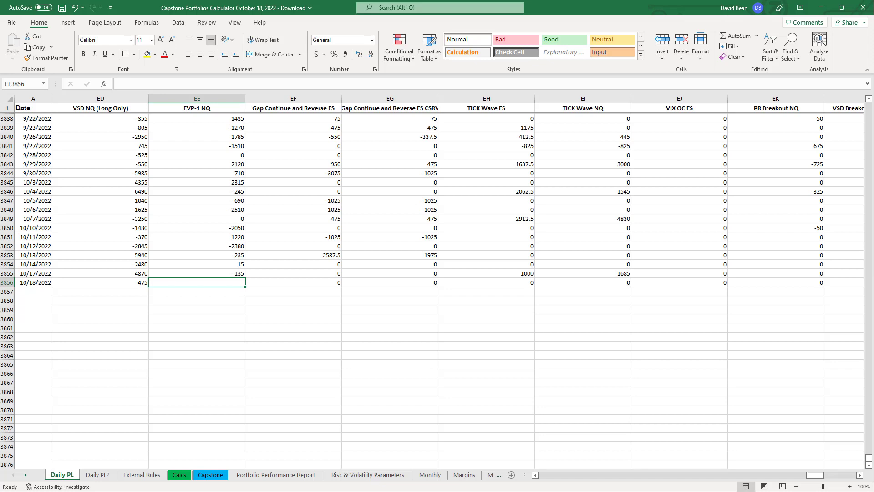
{"action": "key", "text": "alt+Tab"}
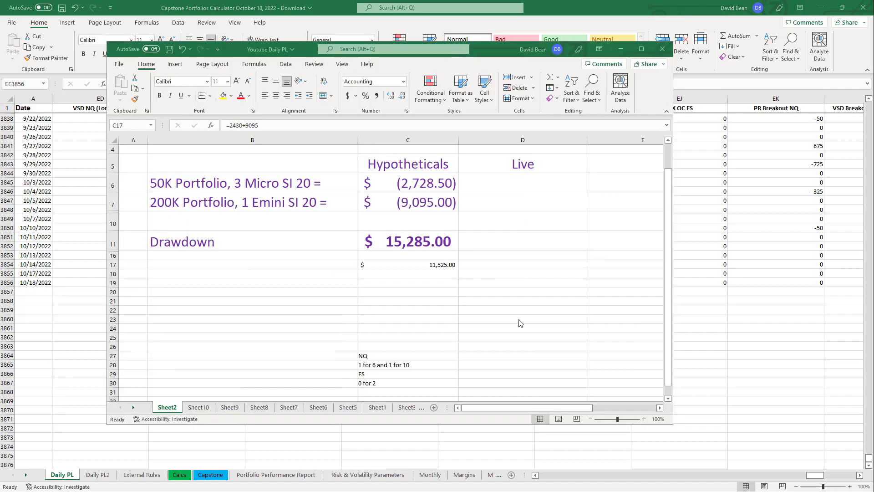
{"action": "left_click", "coordinate": [172, 195]}
{"action": "left_click", "coordinate": [168, 181]}
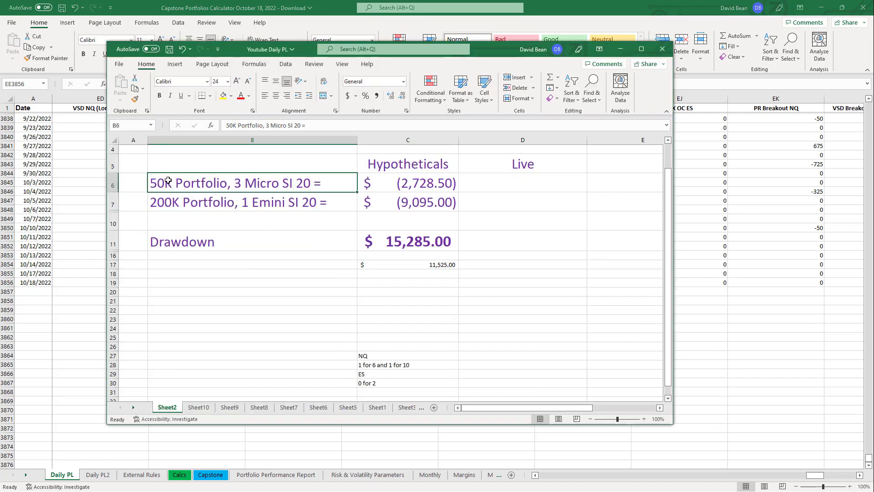